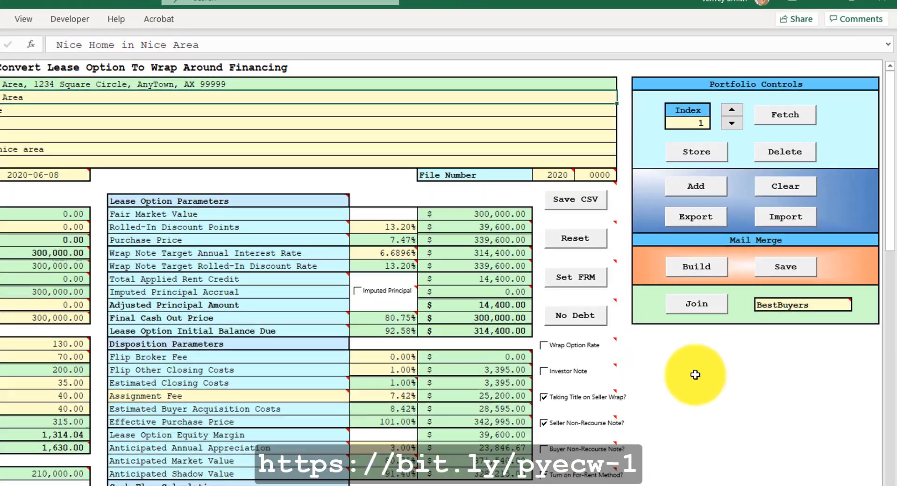
Step: Reset the wrap-around worksheet to its default values and clear all stored scenarios from the portfolio
left_click(675, 183)
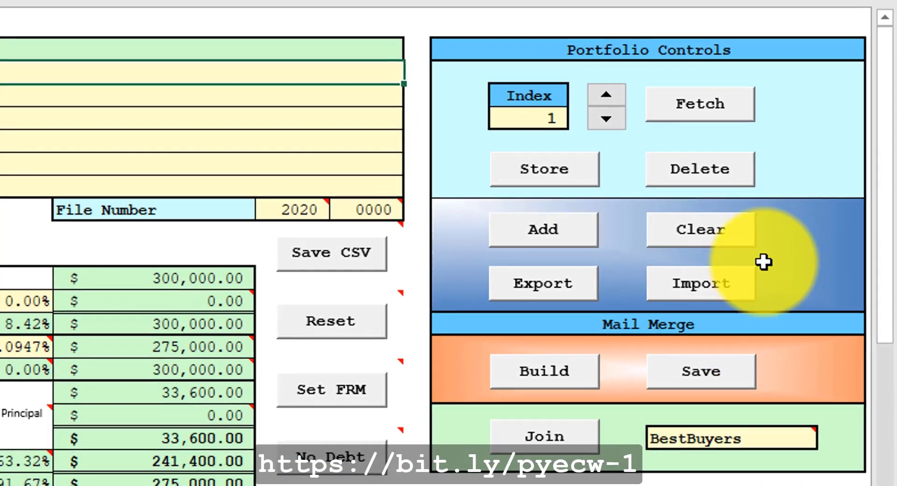
left_click(793, 203)
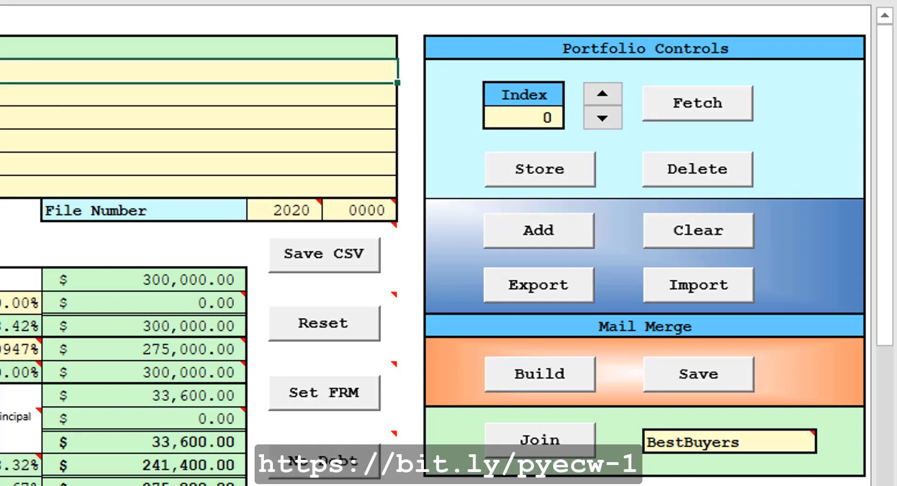
left_click(414, 160)
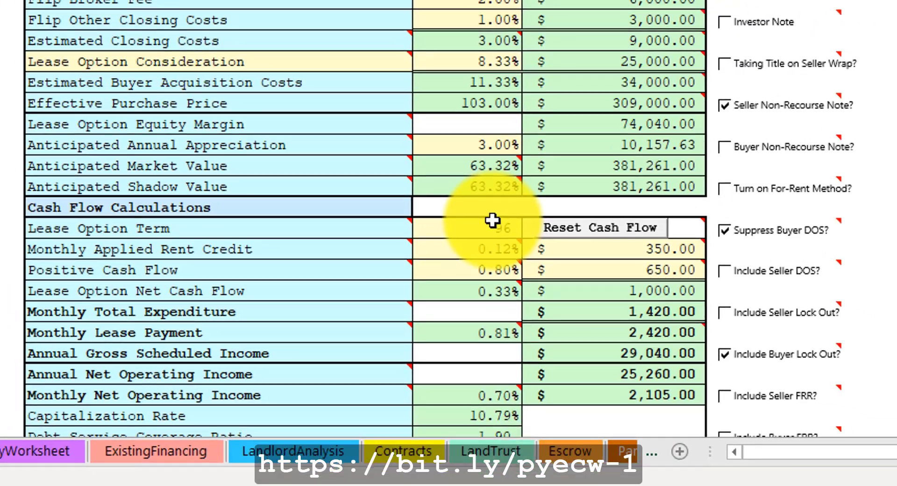
Step: Set the Lease Option Term to 36 and apply the No Debt and FRM presets to the worksheet
left_click(469, 230)
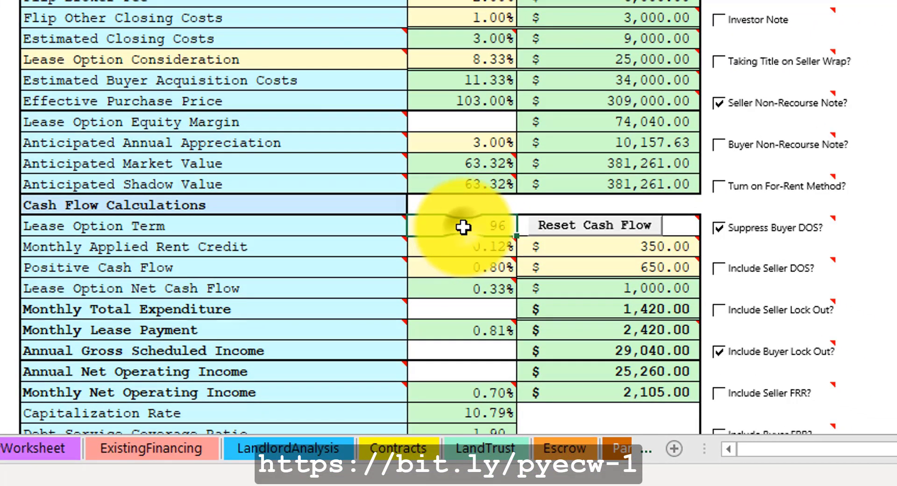
type("36")
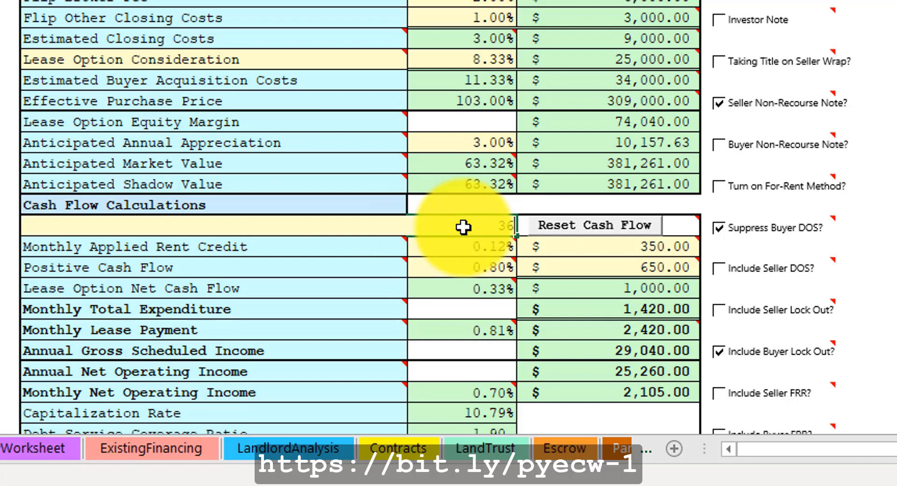
key("Return")
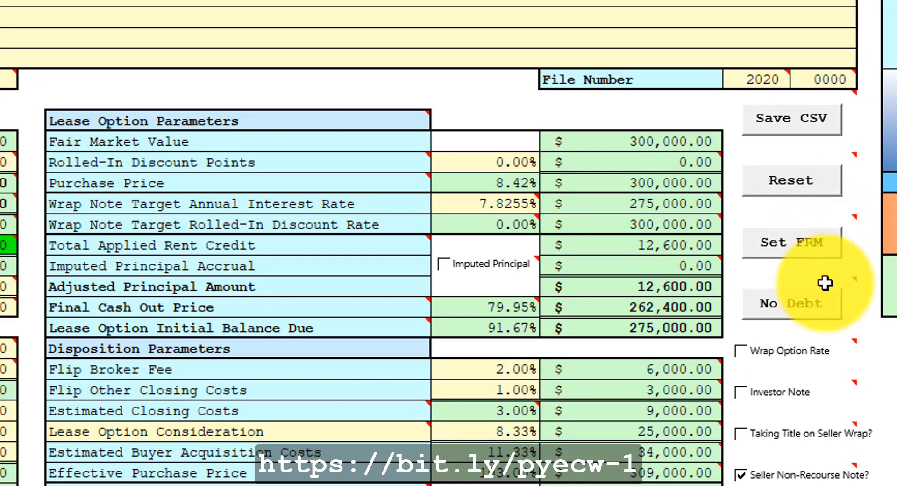
left_click(821, 289)
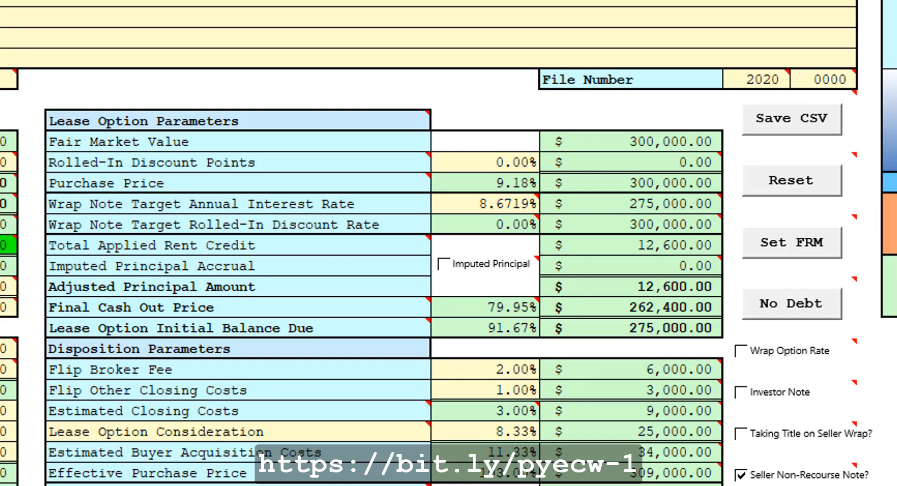
left_click(790, 253)
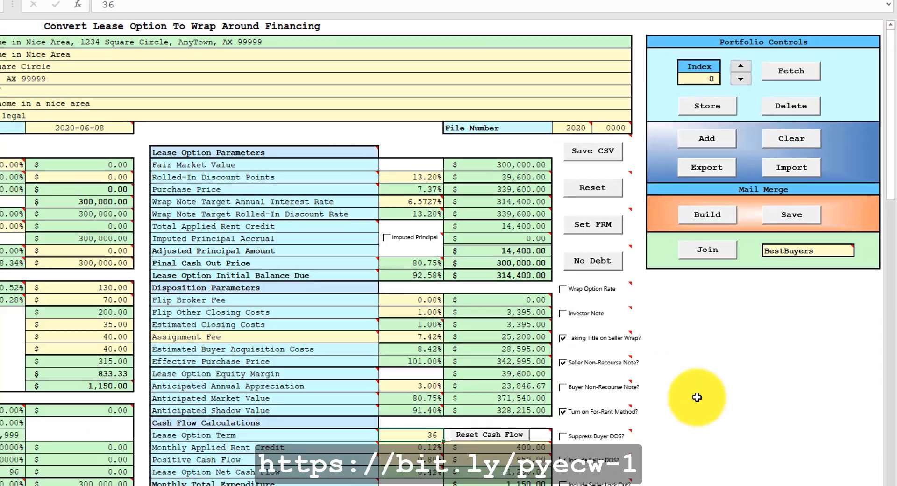
Step: Review the seller and buyer contact entries on the SuperbSeller and BestBuyer sheets
right_click(67, 437)
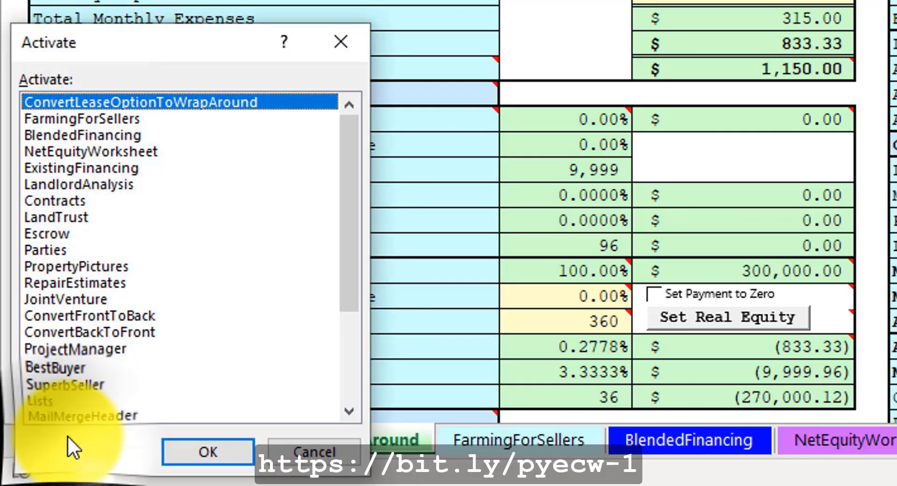
double_click(82, 381)
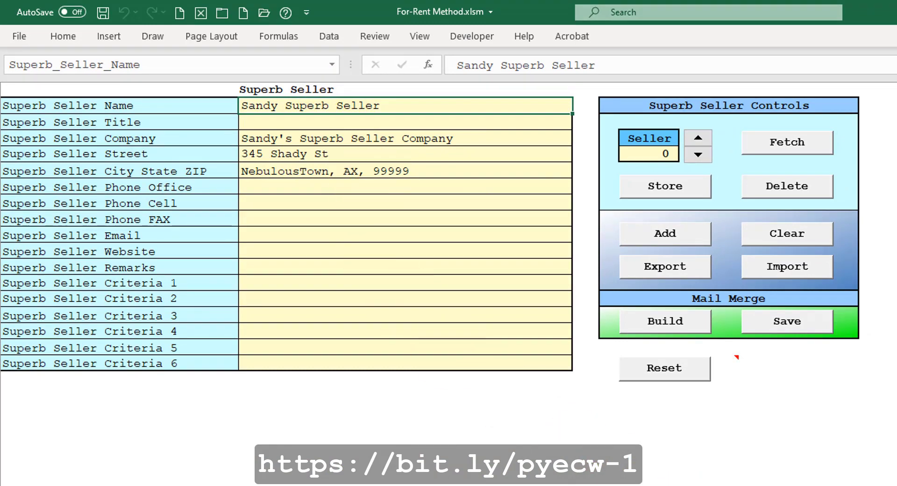
key("ctrl+Page_Down")
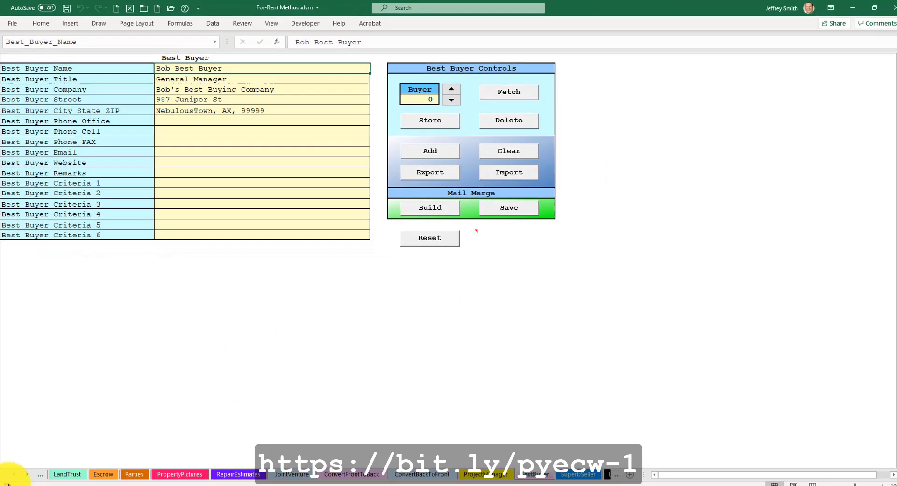
Step: Return to the ConvertLeaseOptionToWrapAround sheet and add the current scenario to the portfolio
left_click(12, 471, "ctrl")
left_click(80, 470)
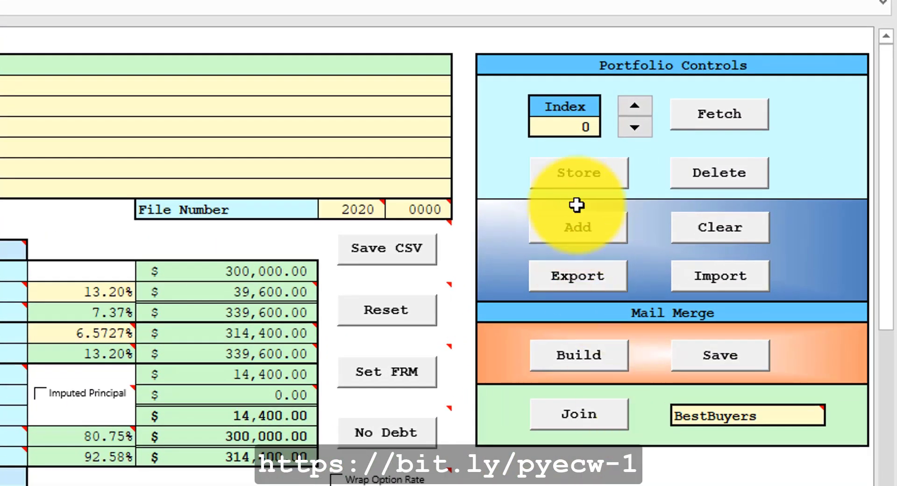
left_click(593, 230)
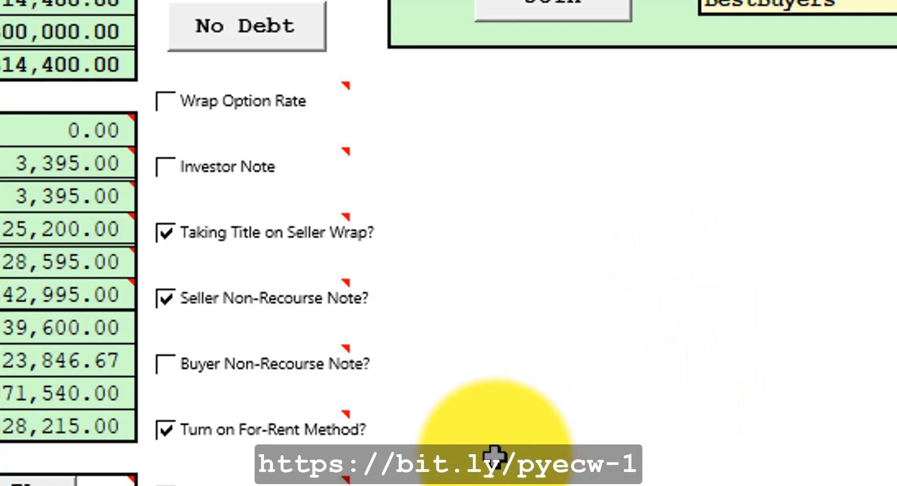
Step: Turn off the Taking Title on Seller Wrap option and add this variant to the portfolio as a second scenario
mouse_move(292, 437)
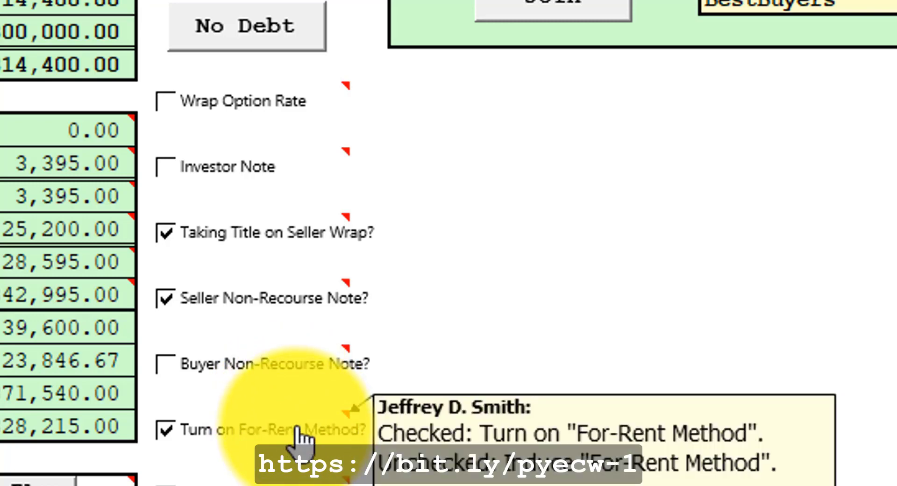
mouse_move(269, 256)
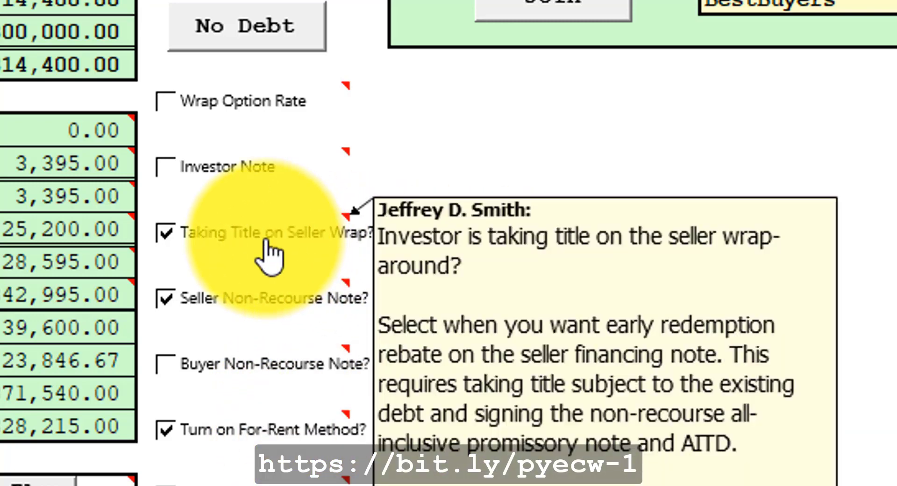
left_click(298, 243)
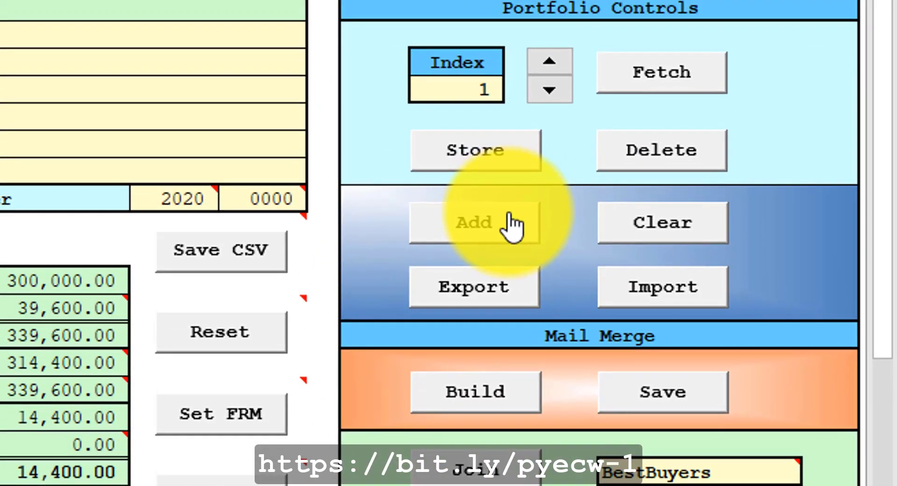
left_click(508, 215)
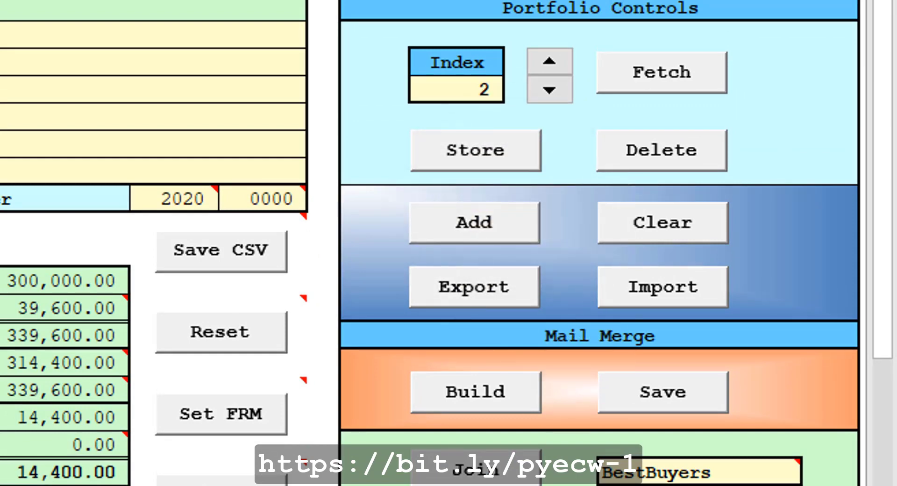
Step: Build the mail merge data, save it over the existing For-Rent Method_MailMergePortfolio.txt, and save the workbook
left_click(518, 402)
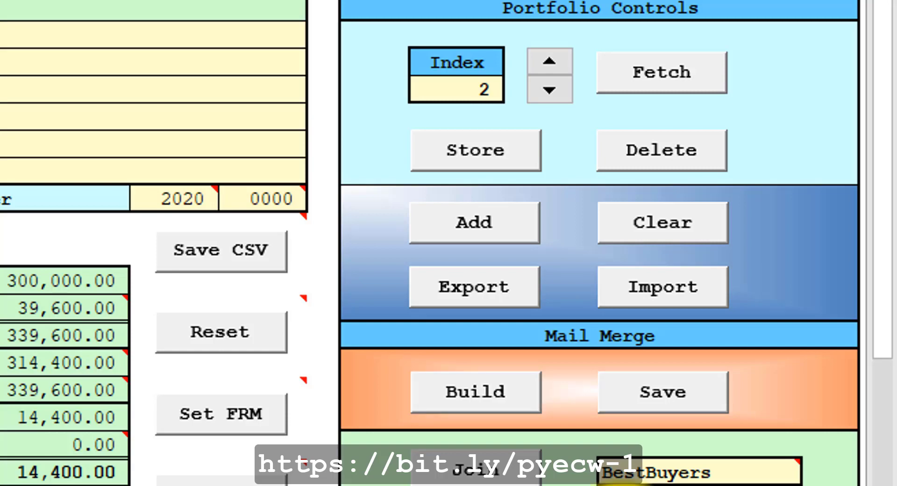
left_click(673, 402)
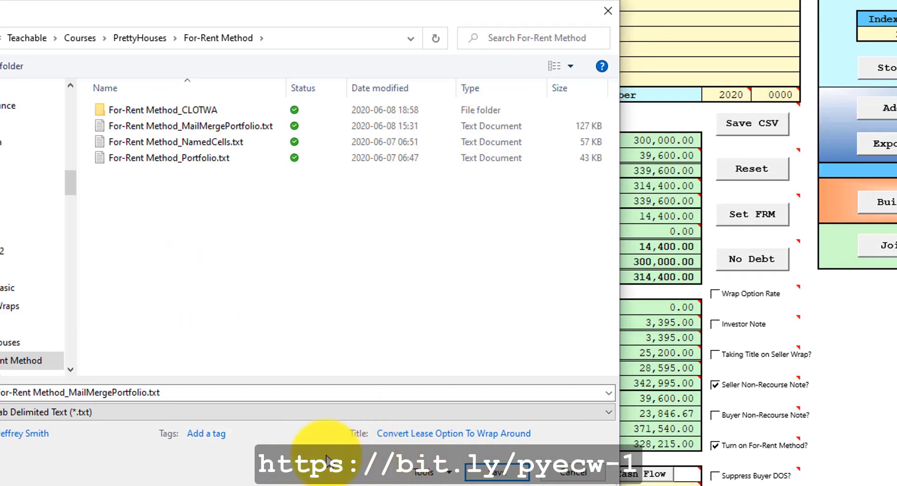
left_click(497, 473)
left_click(339, 333)
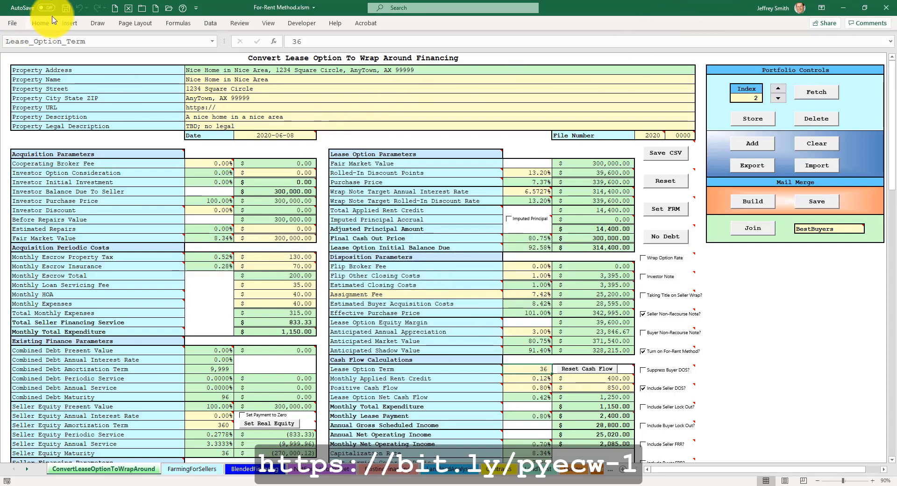
left_click(66, 7)
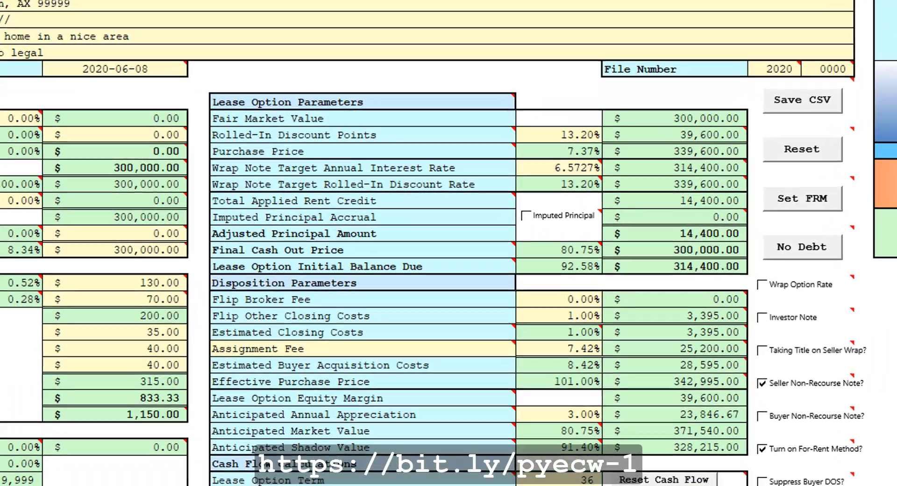
Step: Open For-Rent Method_Addendum Financing MLO Buyer.docx in Word, allowing its mail merge data to load with the Windows (Default) encoding
left_click(364, 484)
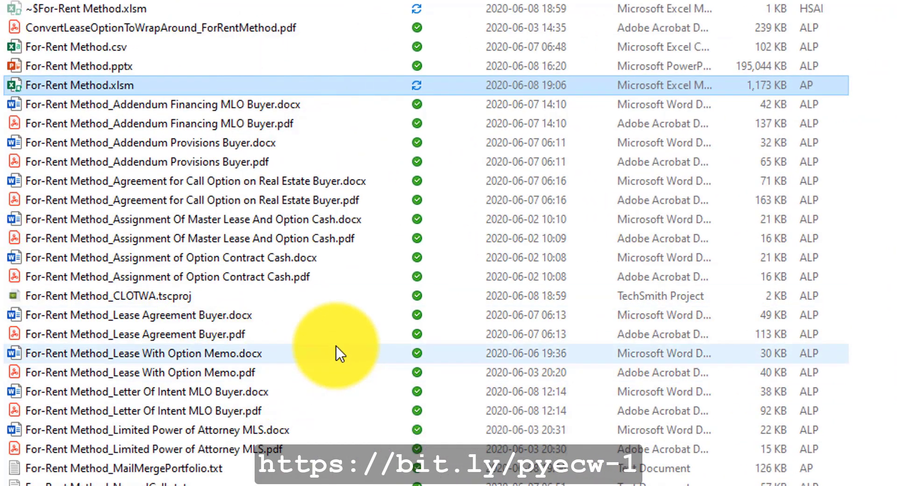
left_click(21, 107)
double_click(21, 107)
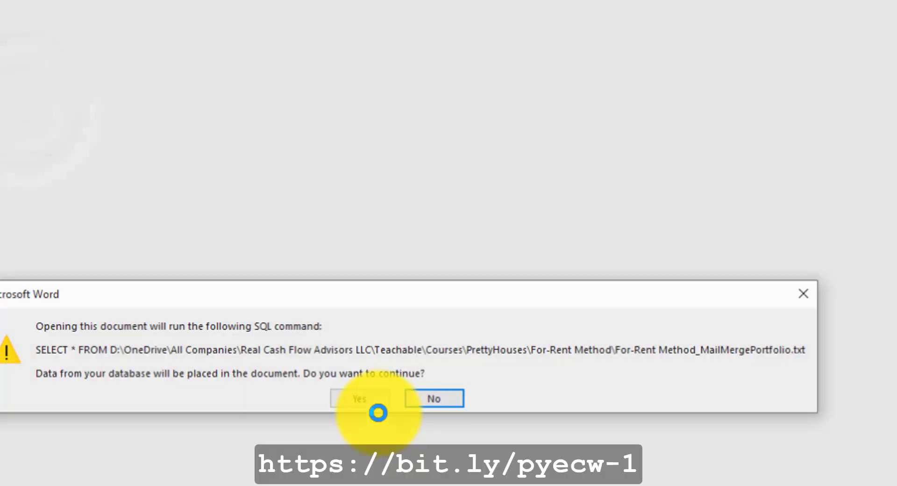
left_click(370, 401)
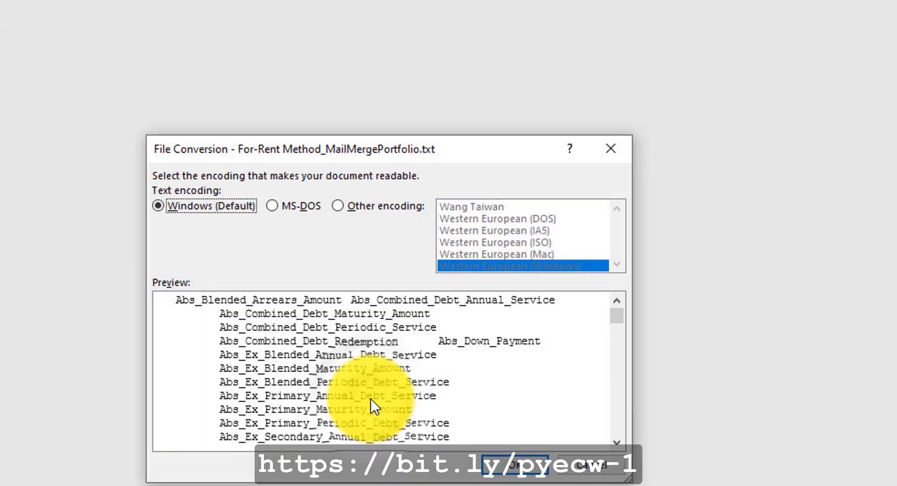
left_click(541, 450)
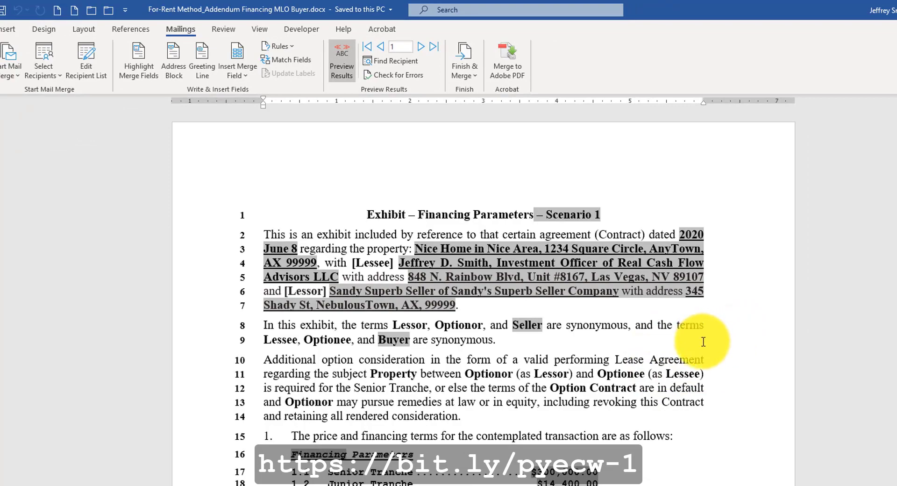
Step: Examine the Scenario 1 financing exhibit, including the senior tranche, junior tranche and blended financing parameters
scroll(700, 338, "down", 3)
scroll(700, 329, "up", 2)
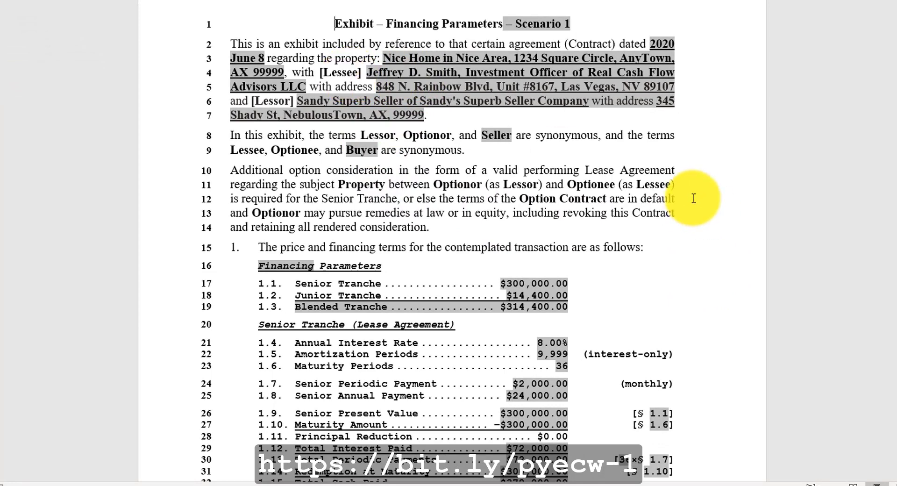
scroll(722, 181, "down", 3)
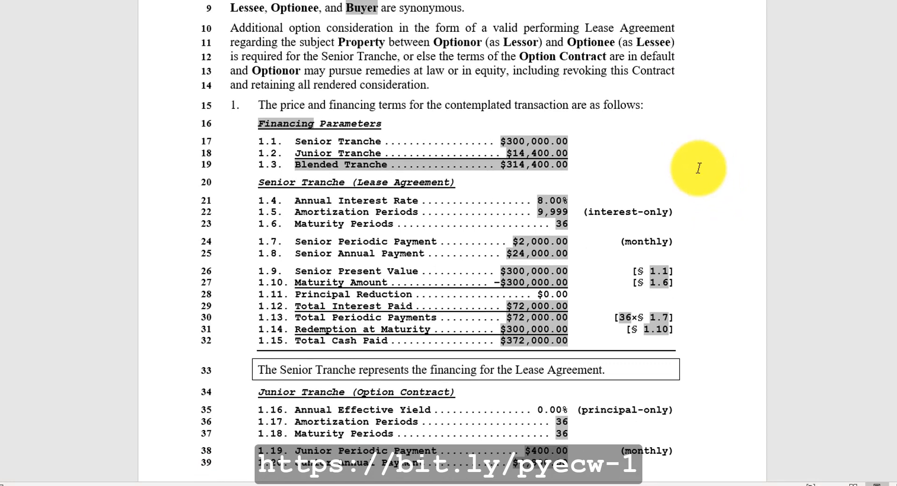
scroll(645, 166, "down", 1)
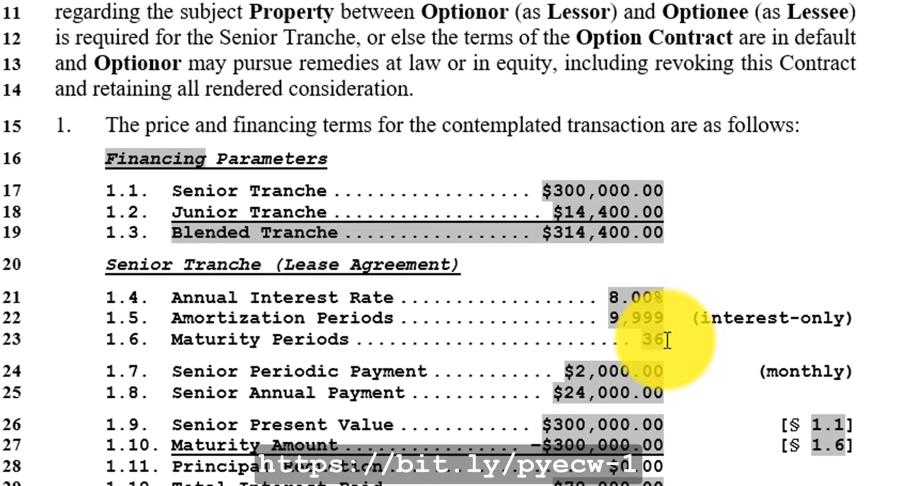
scroll(669, 340, "down", 10)
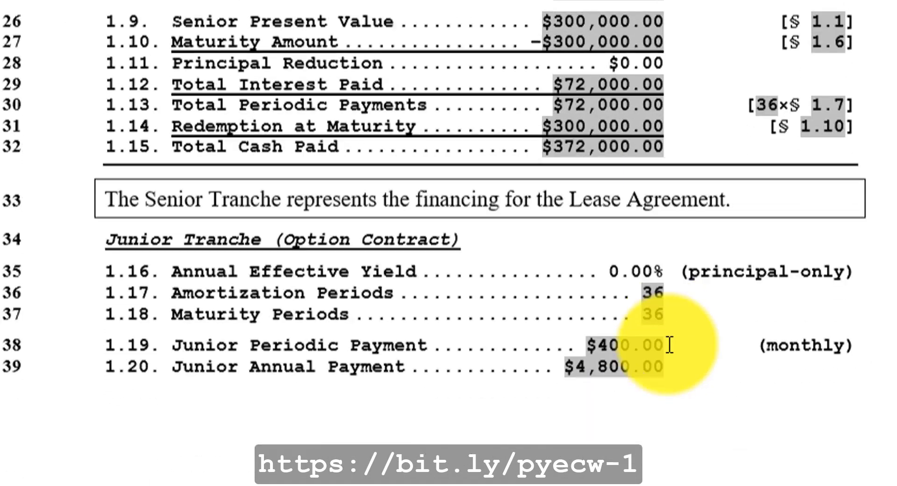
scroll(671, 346, "down", 10)
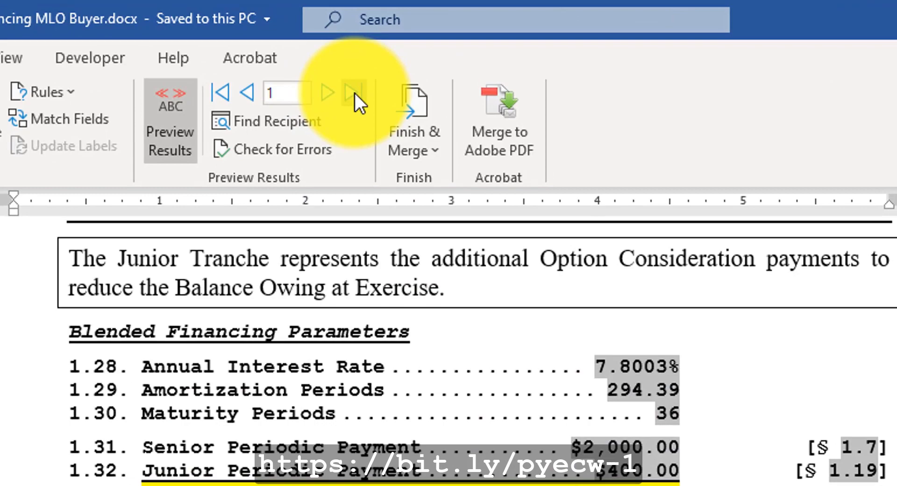
Step: Preview the last mail merge record and review its blended, junior and senior tranche parameters
left_click(356, 91)
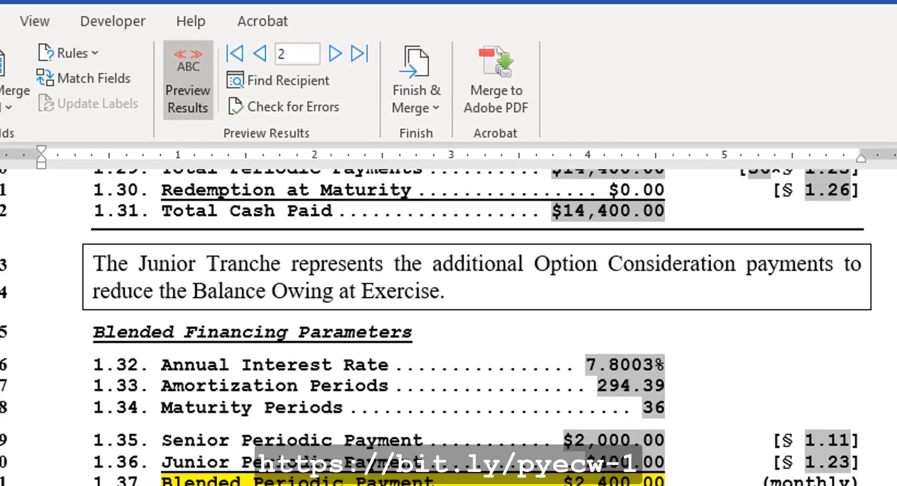
scroll(849, 156, "up", 9)
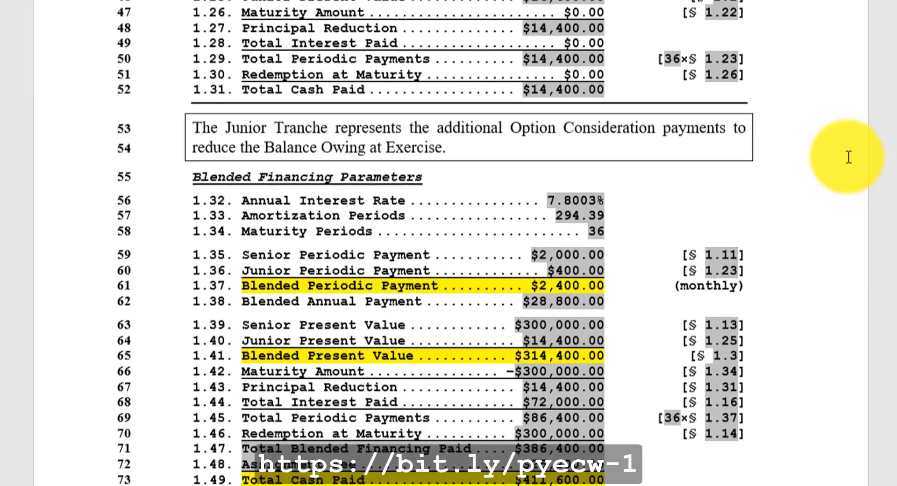
scroll(835, 137, "up", 10)
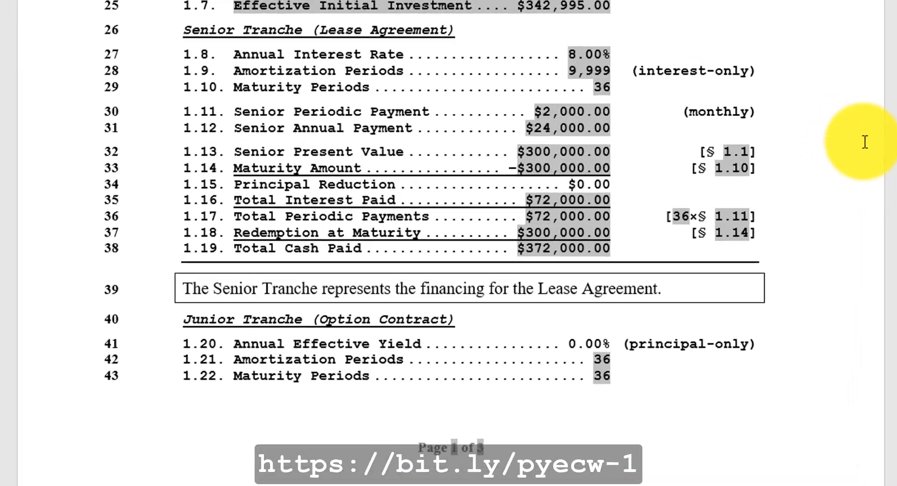